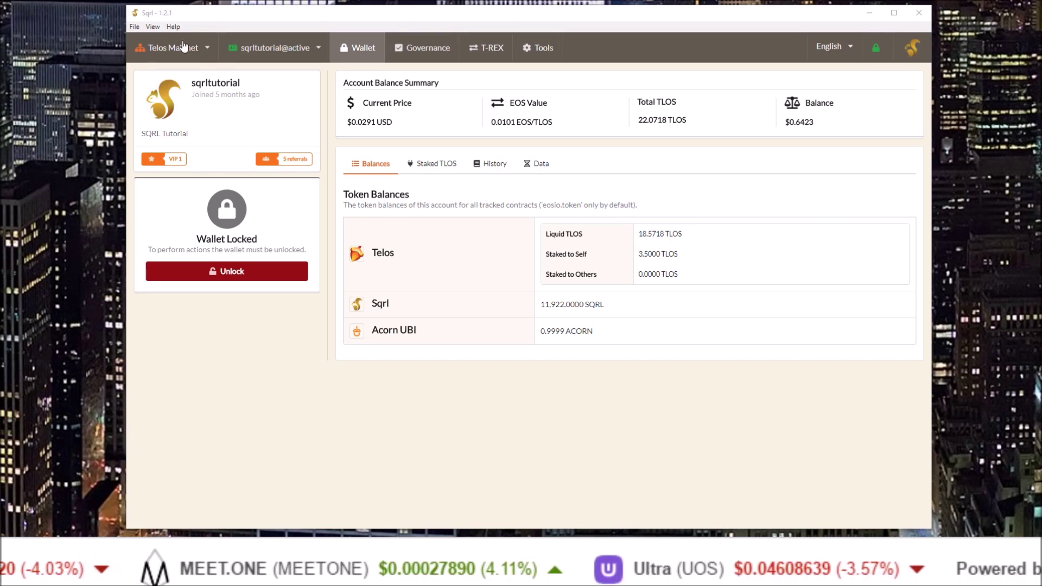
# - Unlock the wallet with the pasted local wallet password and show the Governance page
pyautogui.click(230, 274)
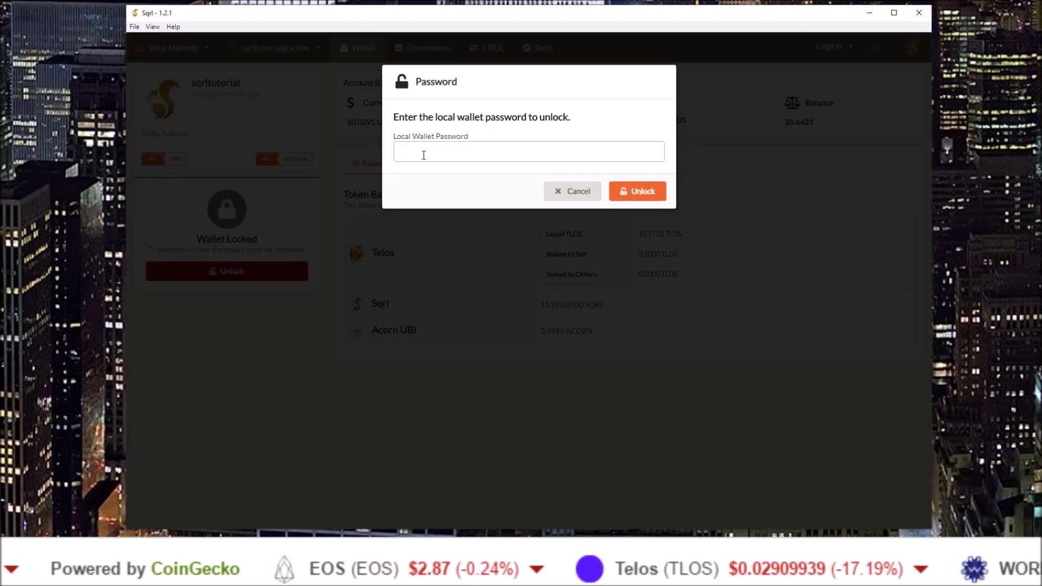
pyautogui.hotkey('ctrl', 'v')
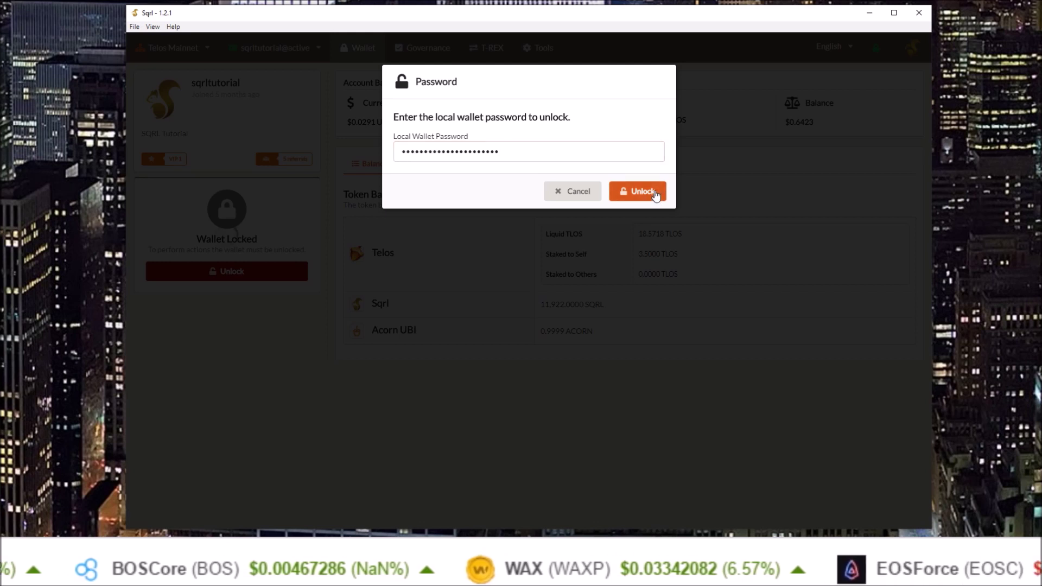
pyautogui.click(654, 191)
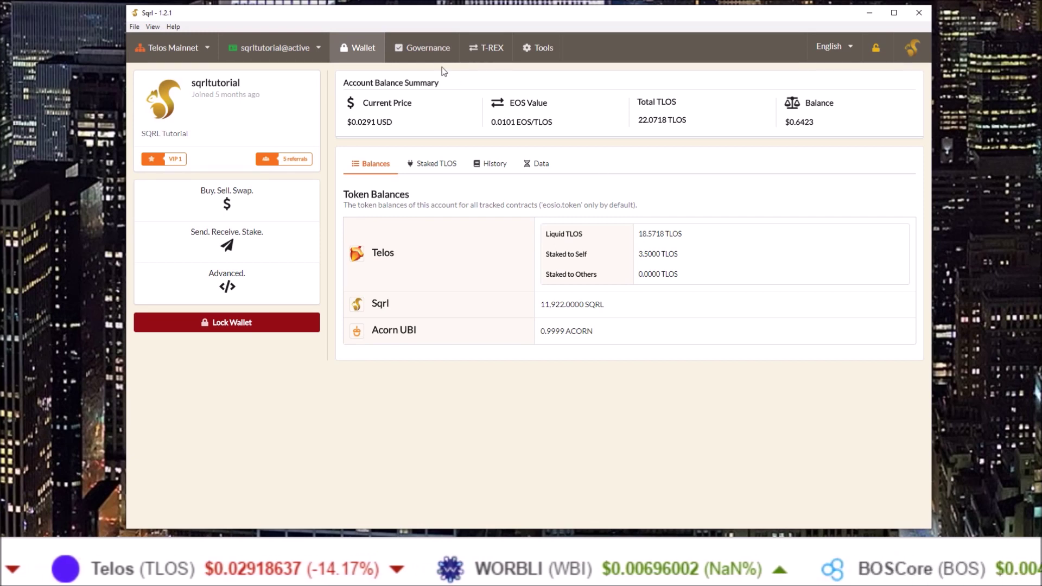
pyautogui.click(427, 53)
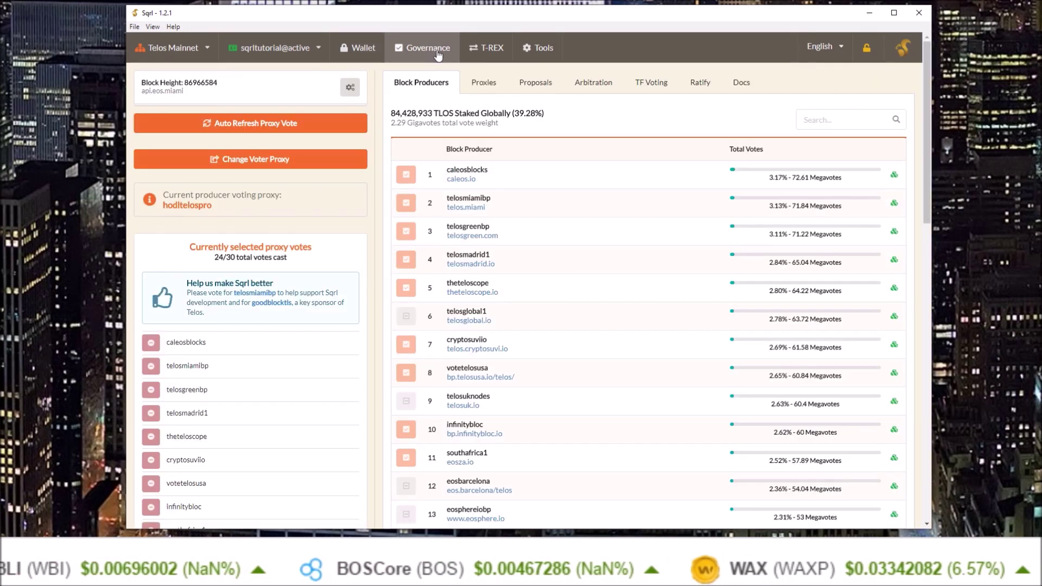
# - List the worker proposals and highlight their statuses, inprogress and drafting
pyautogui.click(543, 87)
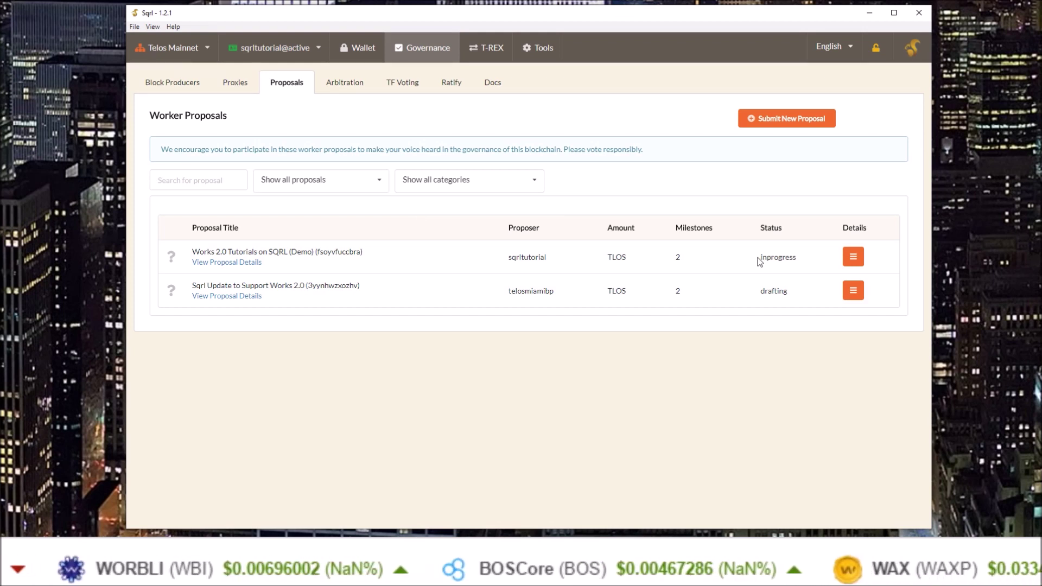
pyautogui.moveTo(761, 256); pyautogui.dragTo(797, 257)
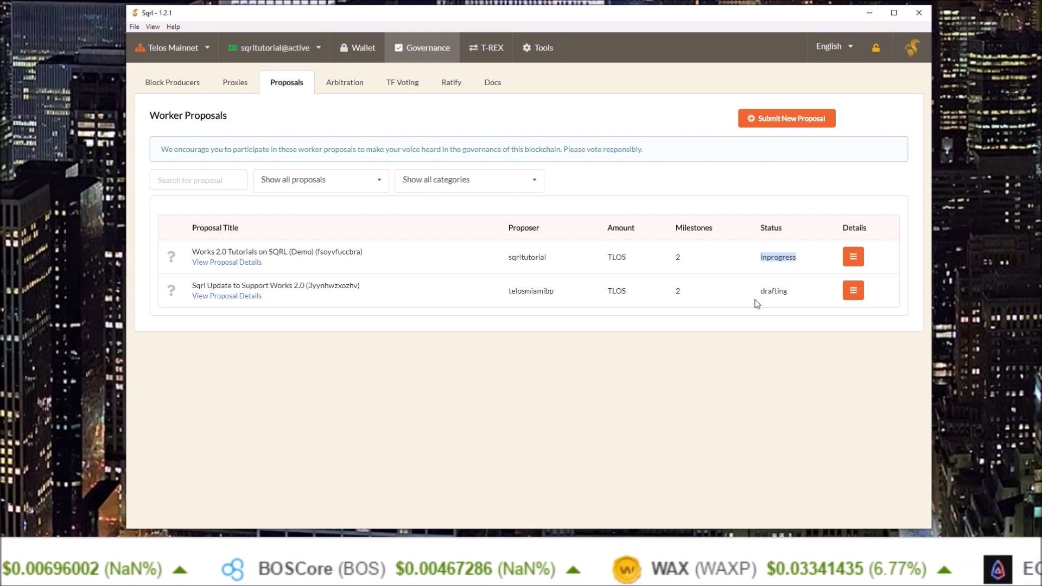
pyautogui.moveTo(760, 292); pyautogui.dragTo(787, 291)
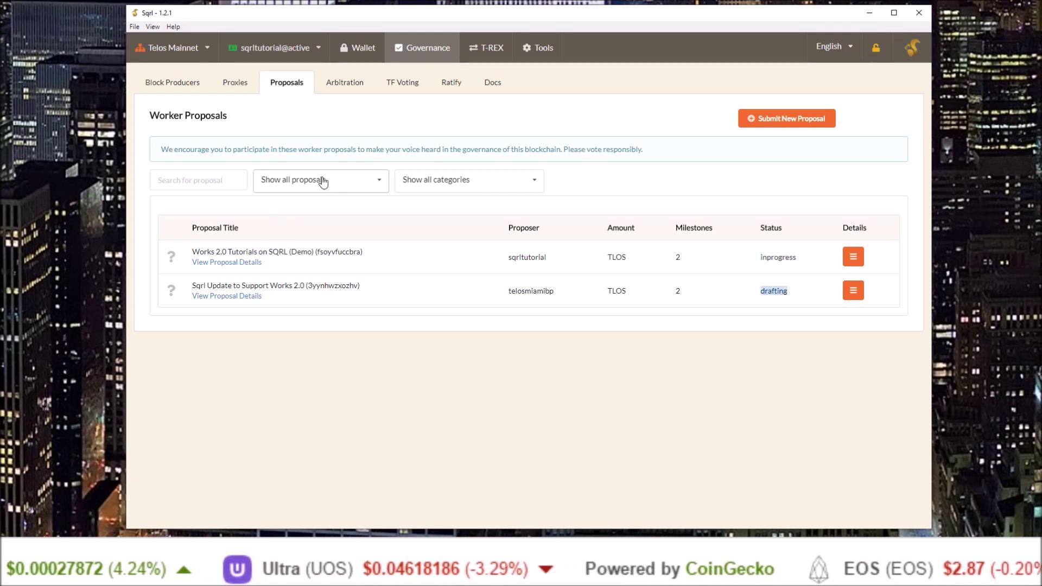
pyautogui.click(339, 186)
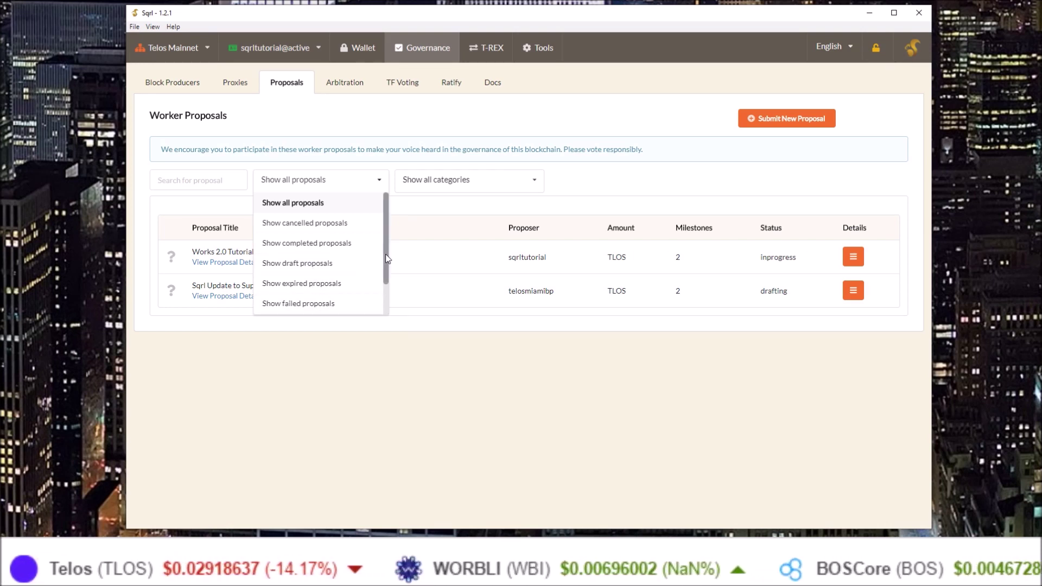
pyautogui.scroll(-1, 383, 275)
pyautogui.scroll(-1, 383, 275)
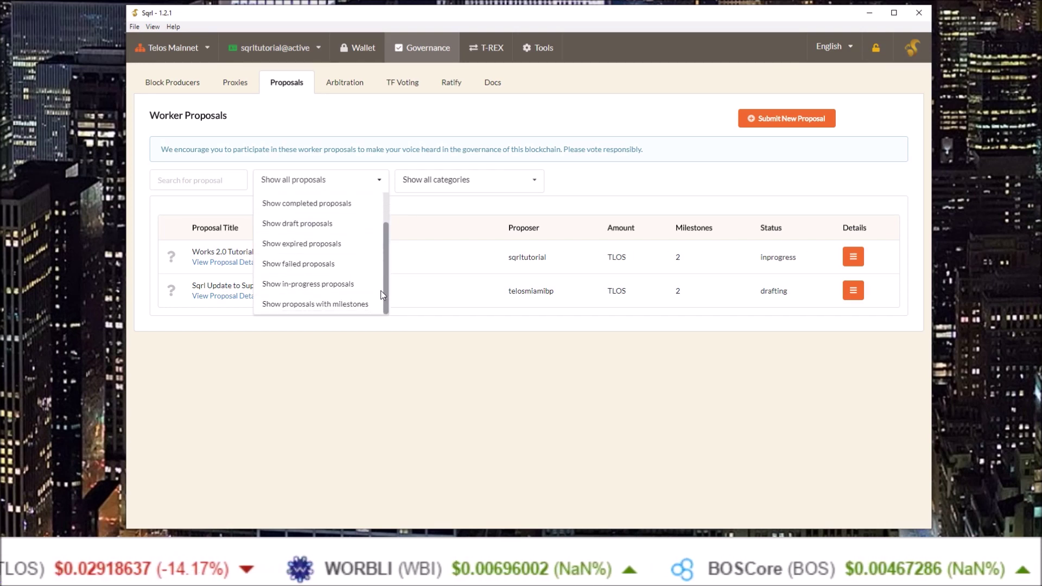
pyautogui.click(310, 305)
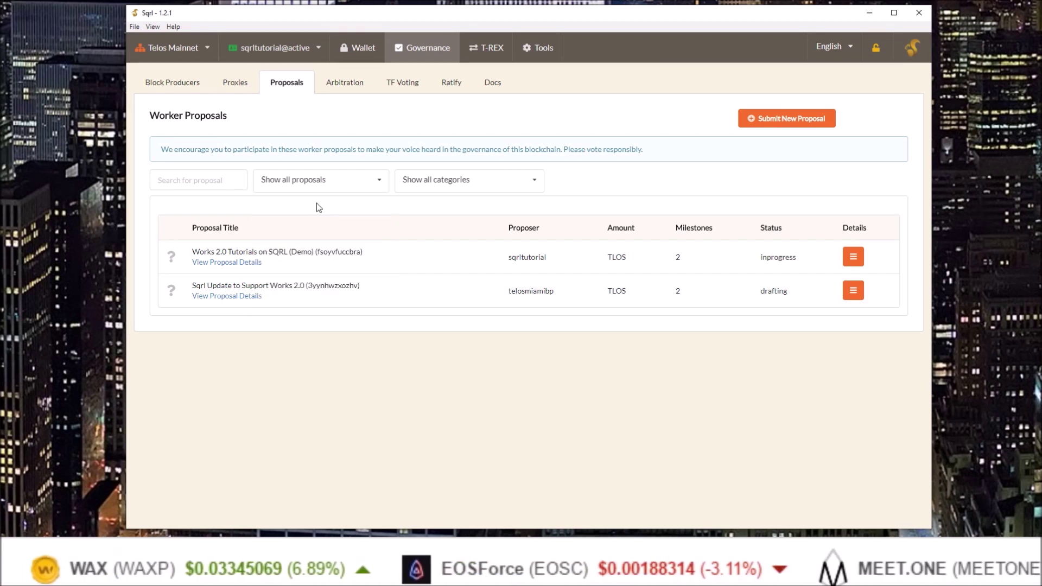
# - Filter proposals by Education, then Development, then all categories, and open Works 2.0 Tutorials details
pyautogui.click(438, 187)
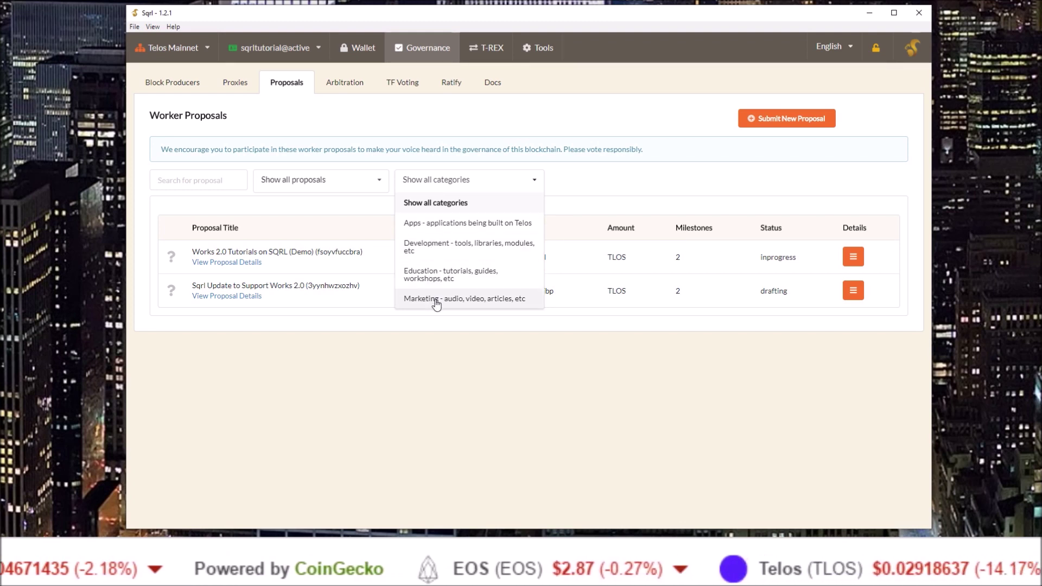
pyautogui.click(424, 275)
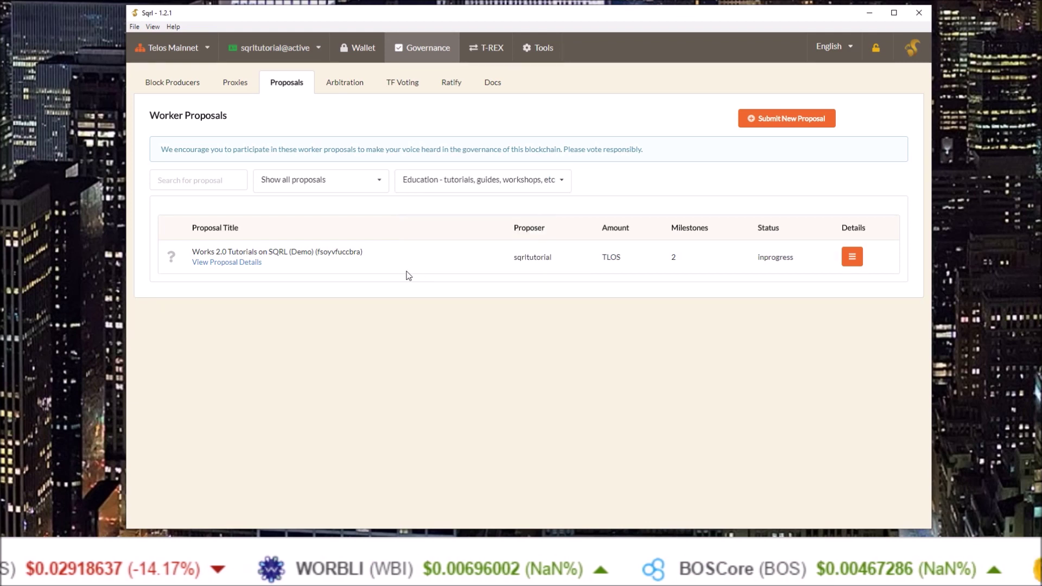
pyautogui.click(476, 182)
pyautogui.click(443, 249)
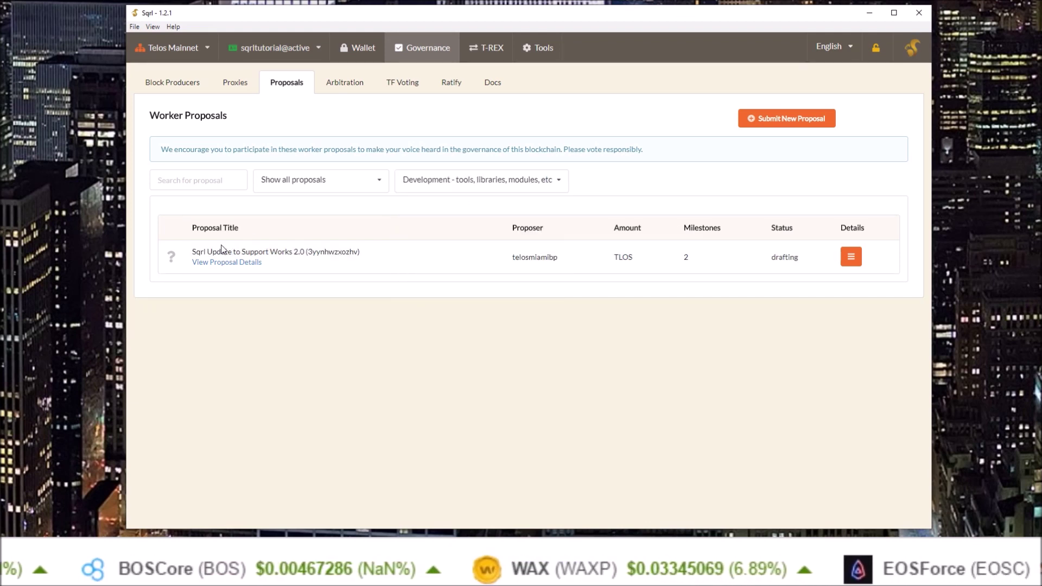
pyautogui.click(477, 183)
pyautogui.click(456, 203)
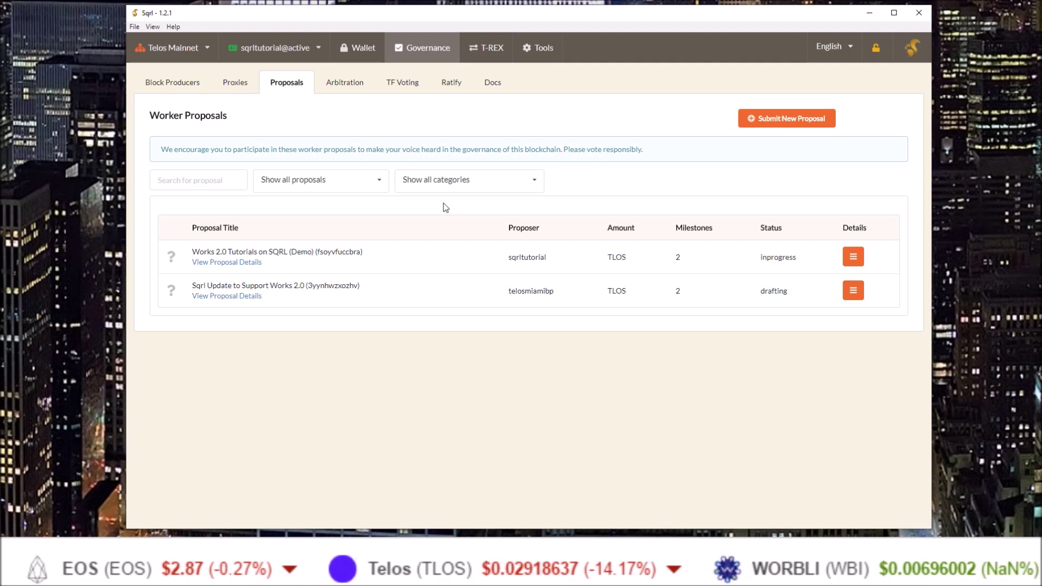
pyautogui.click(853, 258)
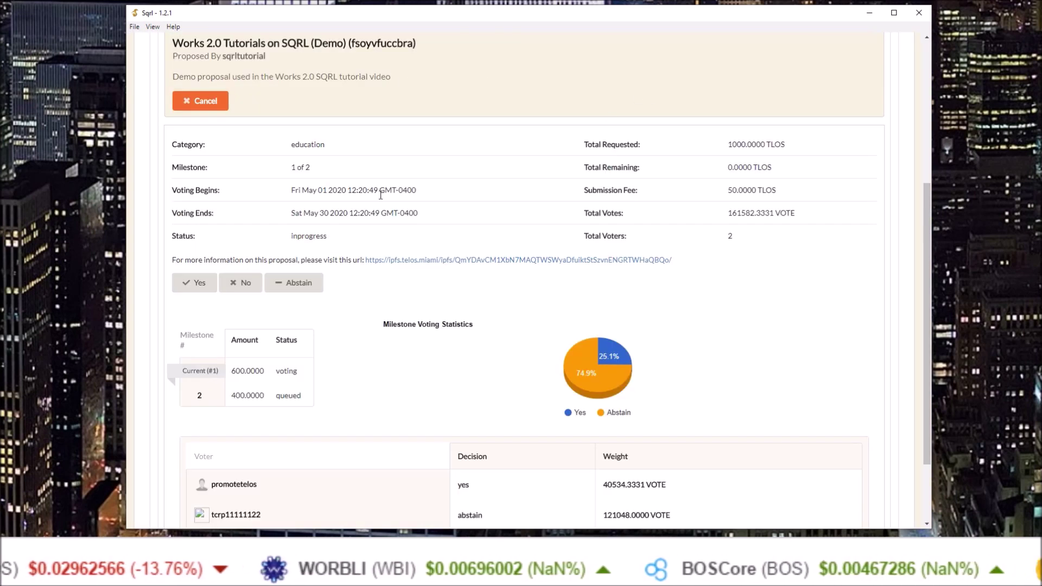
pyautogui.moveTo(291, 144); pyautogui.dragTo(316, 145)
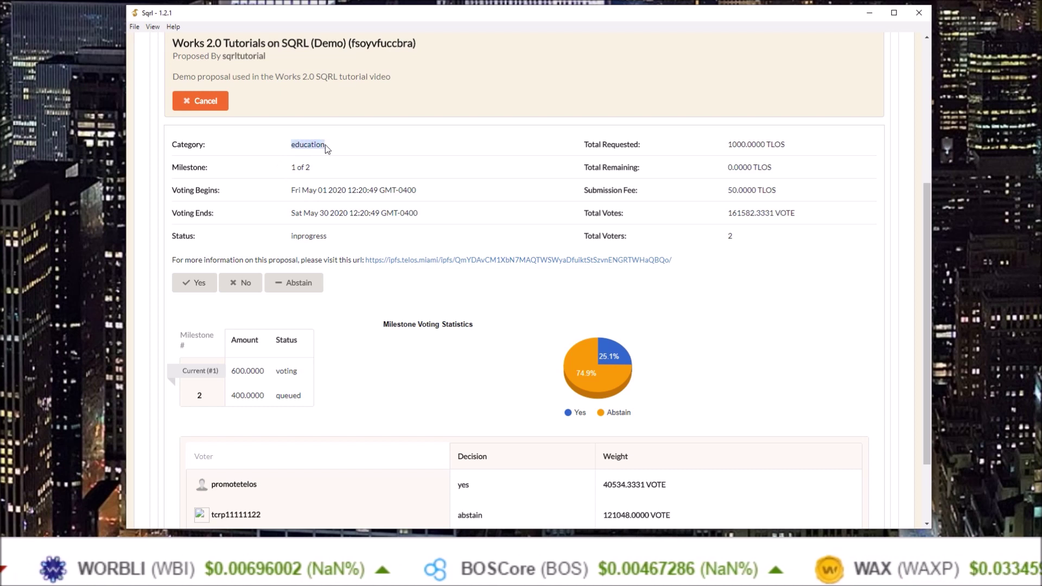
pyautogui.click(309, 170)
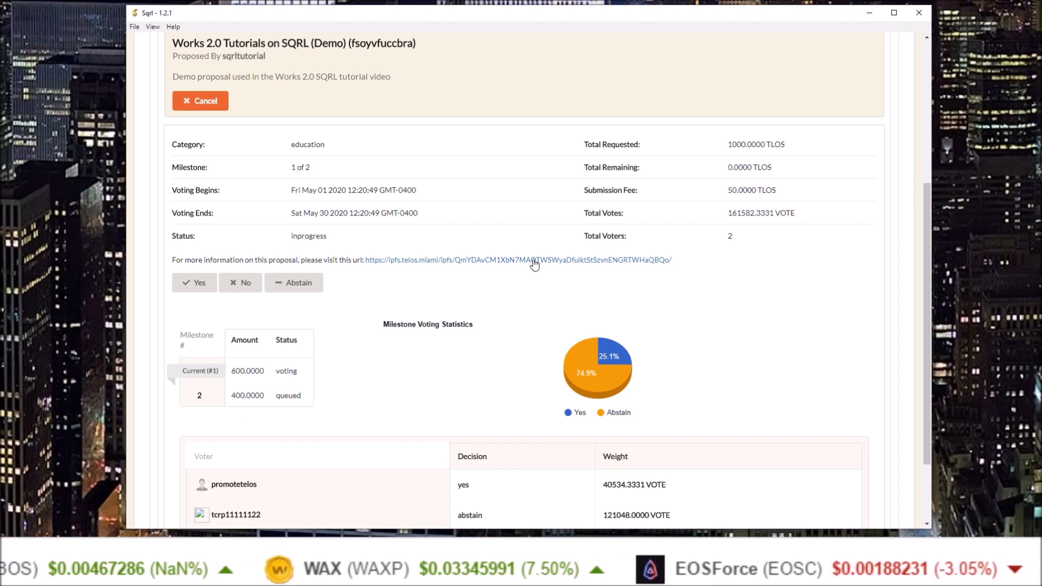
pyautogui.scroll(-1, 535, 264)
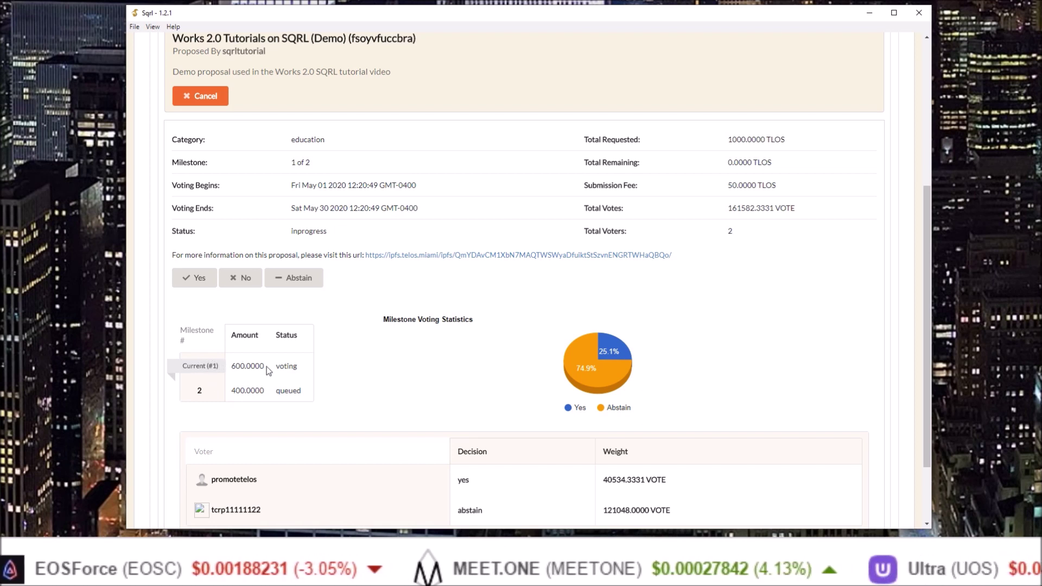
pyautogui.moveTo(276, 367); pyautogui.dragTo(297, 367)
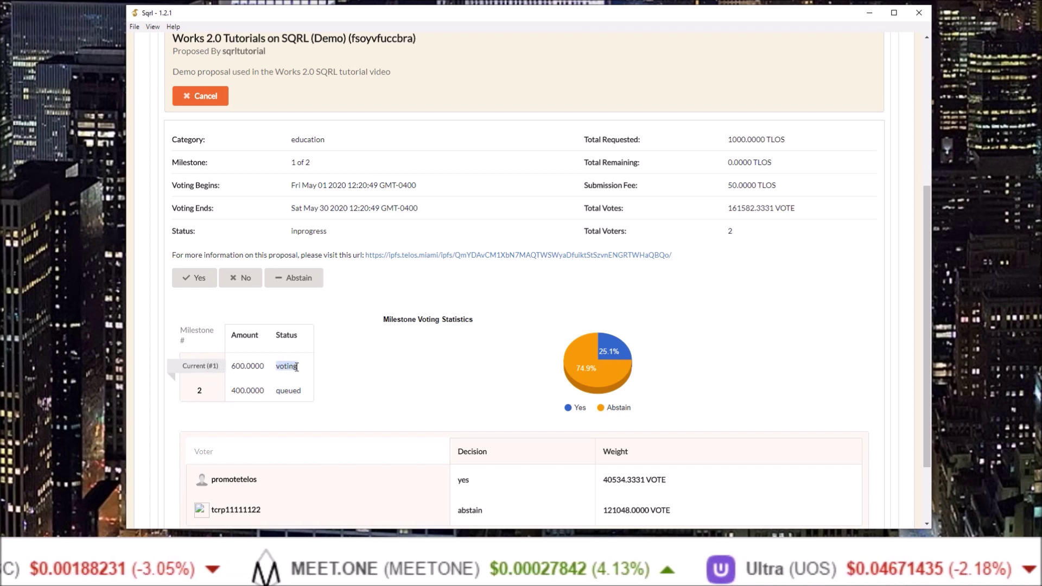
pyautogui.click(361, 359)
pyautogui.moveTo(570, 359)
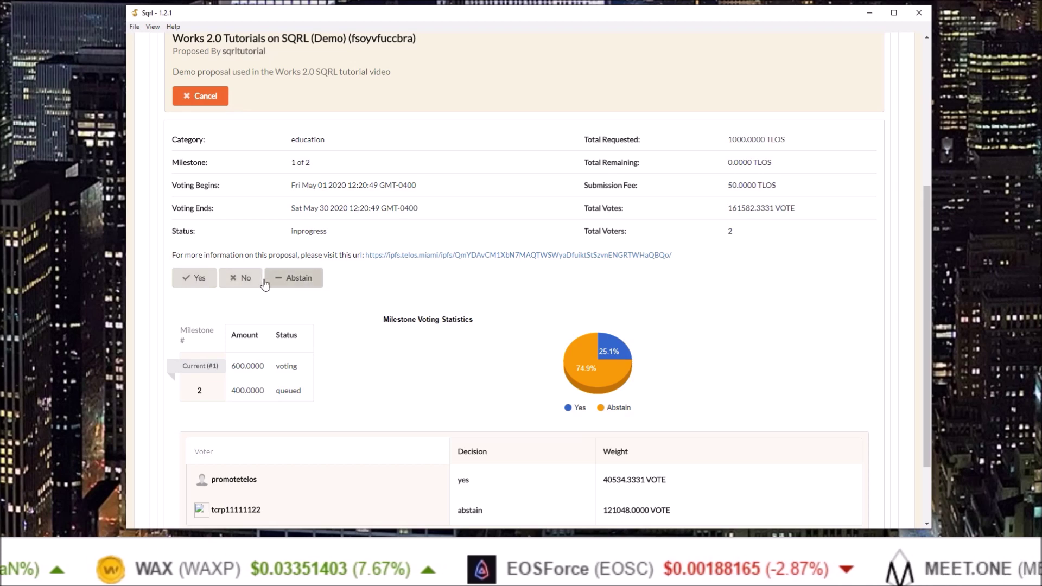
pyautogui.click(194, 278)
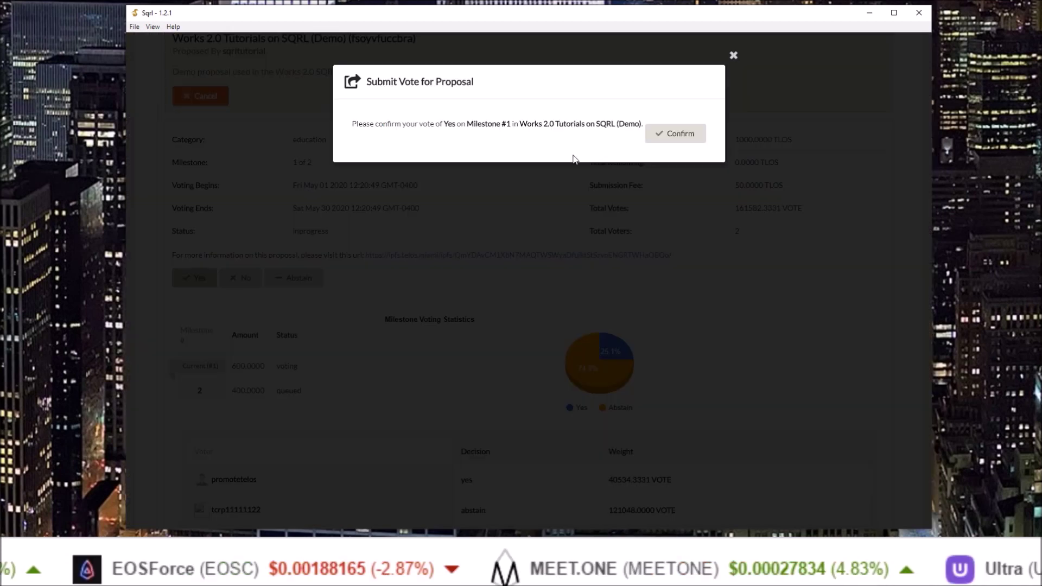
# - Confirm a YES vote on Milestone #1 of Works 2.0 Tutorials and dismiss the submission notice
pyautogui.click(666, 140)
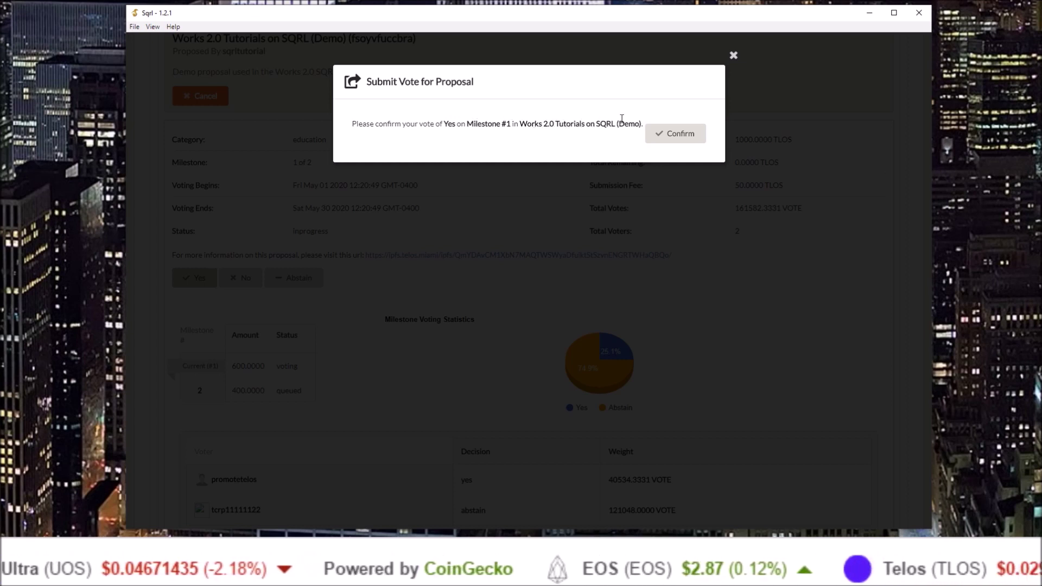
pyautogui.click(658, 133)
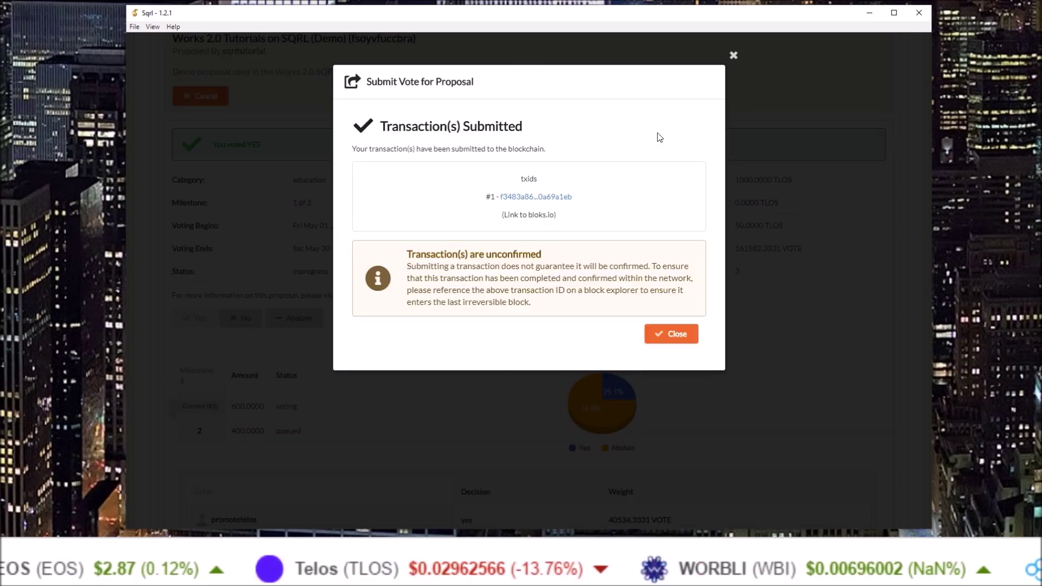
pyautogui.click(672, 335)
pyautogui.scroll(1, 873, 222)
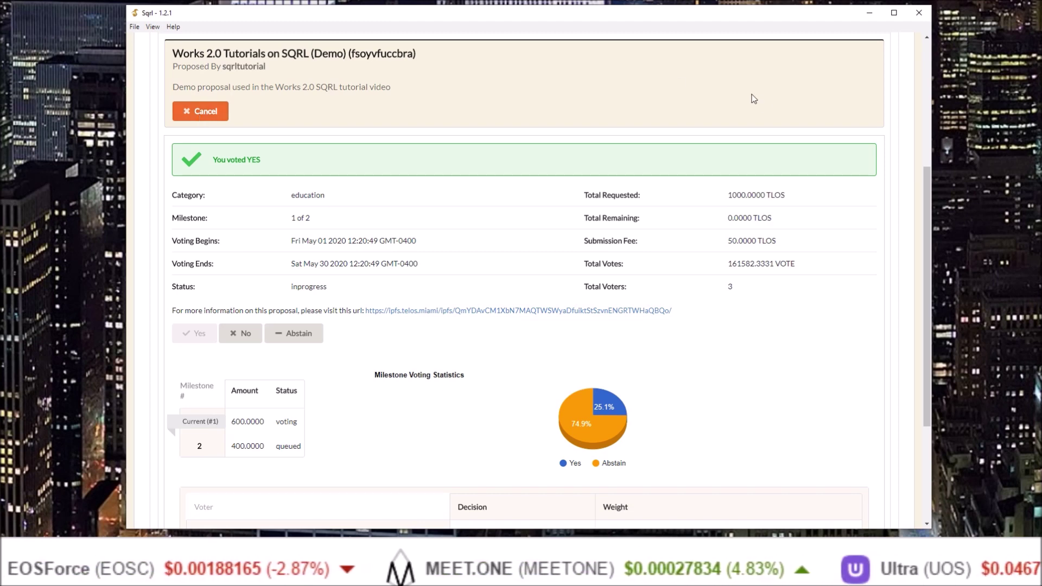
pyautogui.moveTo(925, 184); pyautogui.dragTo(922, 61)
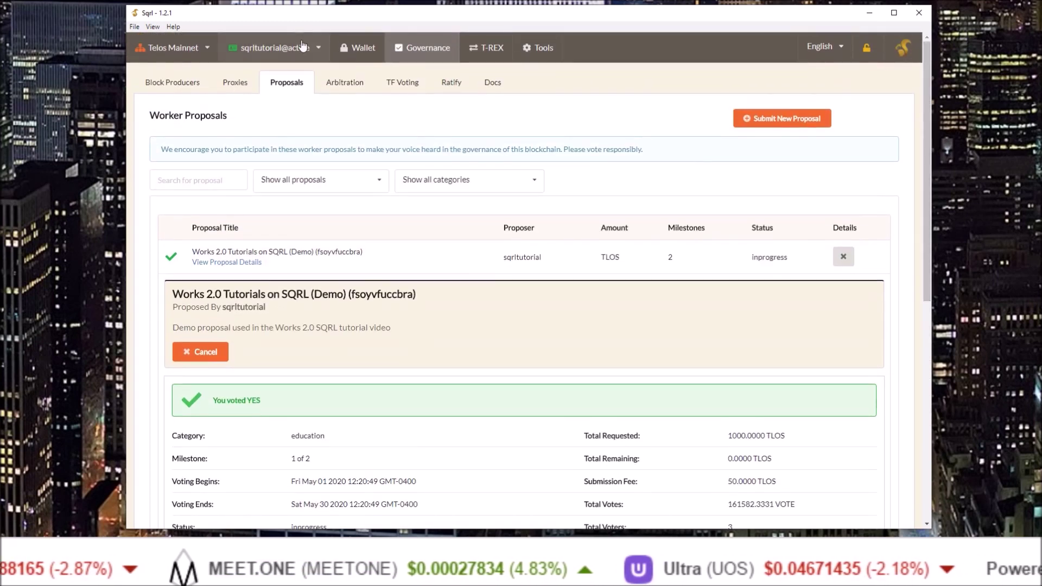
# - Scroll back up and briefly select, then deselect, the proposer's account name
pyautogui.moveTo(928, 88); pyautogui.dragTo(924, 135)
pyautogui.doubleClick(271, 216)
pyautogui.click(271, 215)
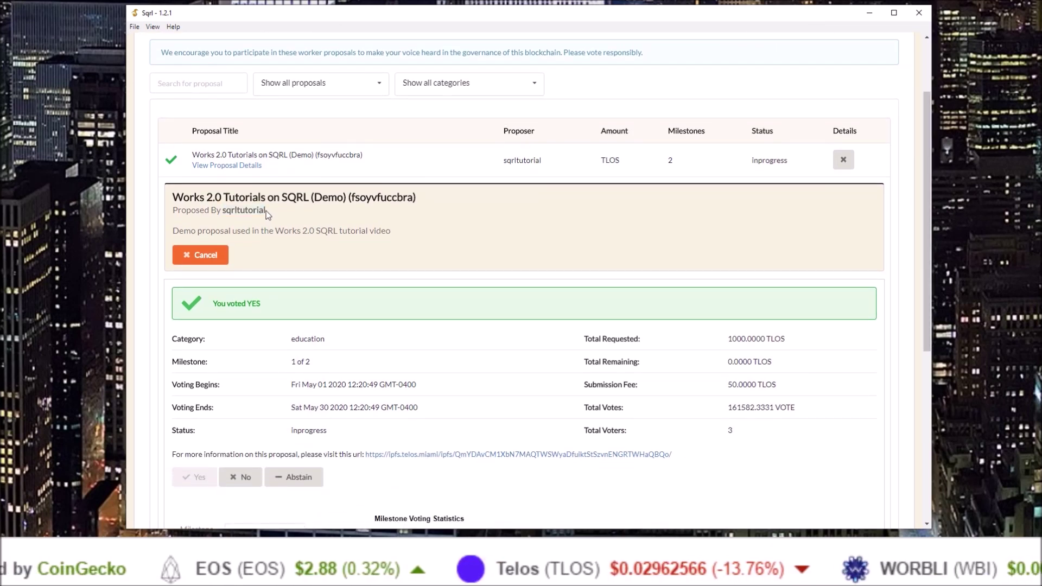
pyautogui.moveTo(222, 210); pyautogui.dragTo(265, 210)
pyautogui.click(281, 216)
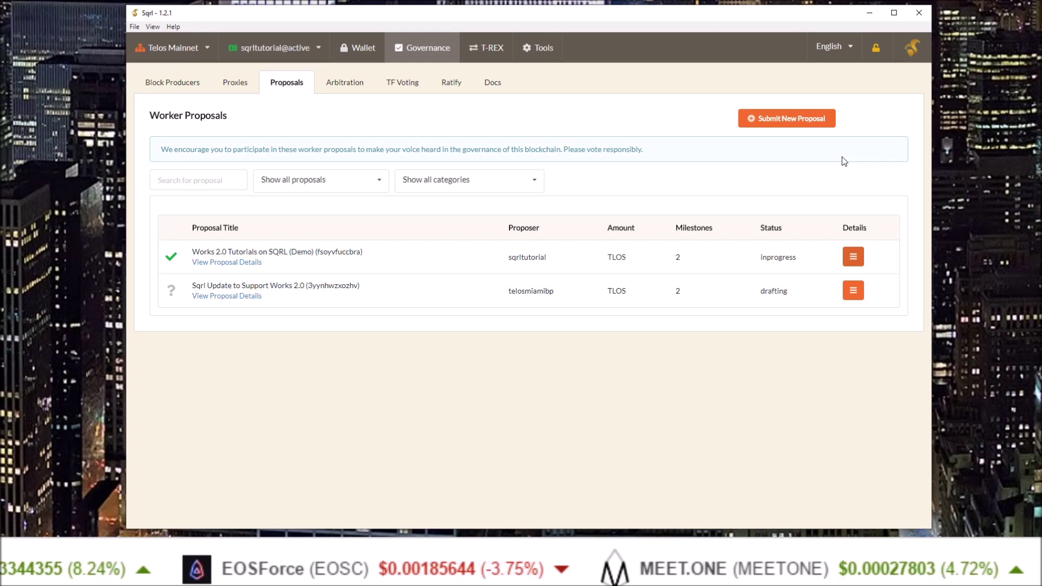
# - Switch the first proposal's vote mark from the YES check to NO, then to abstain
pyautogui.moveTo(175, 258)
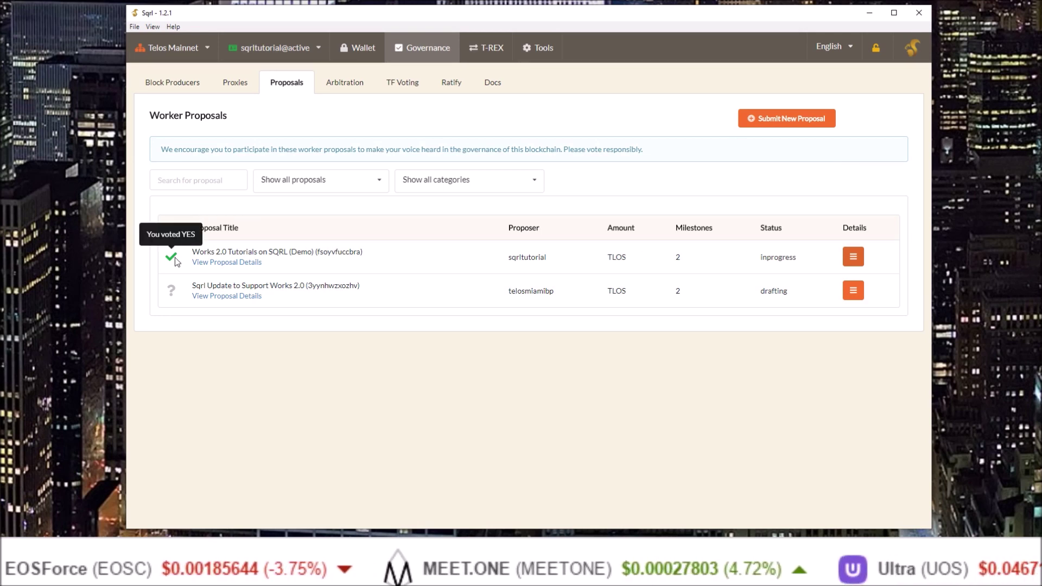
pyautogui.click(173, 257)
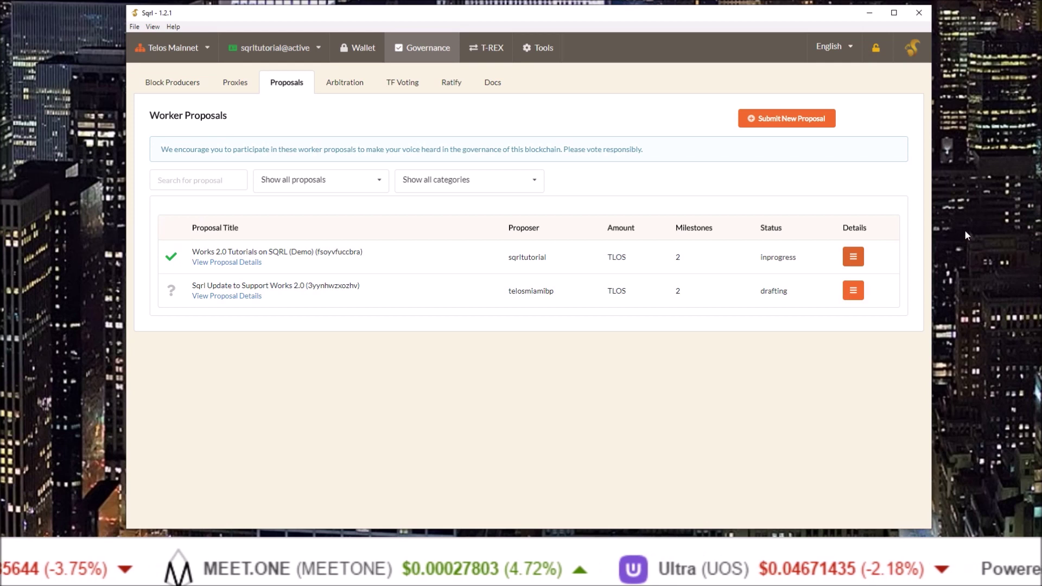
pyautogui.moveTo(173, 263)
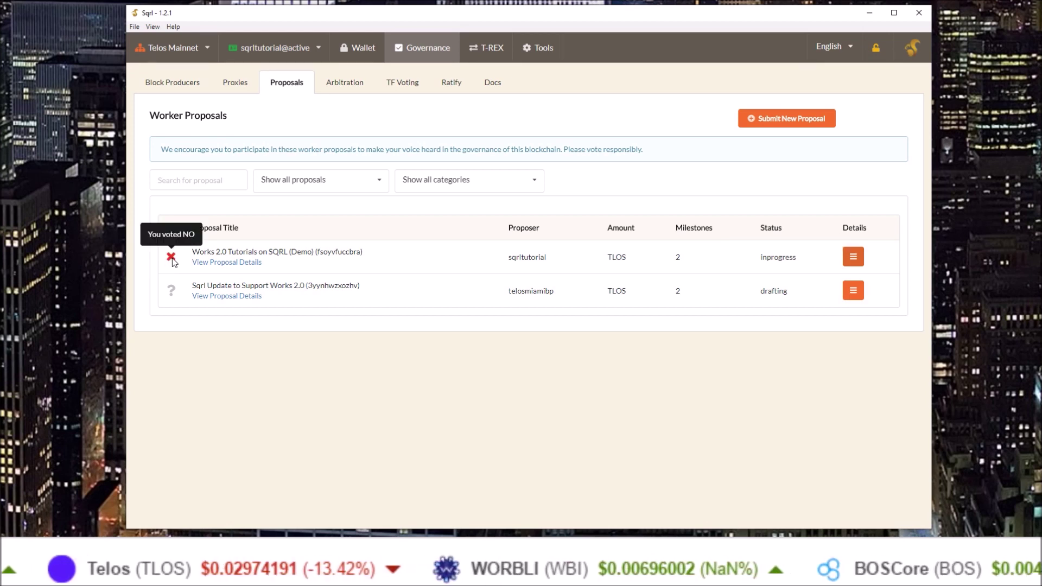
pyautogui.click(172, 259)
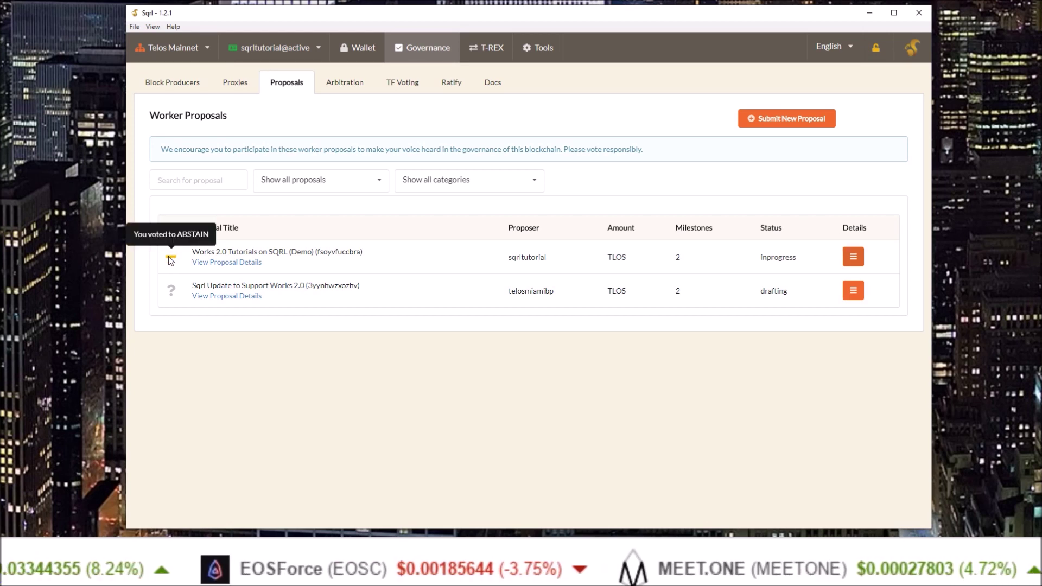